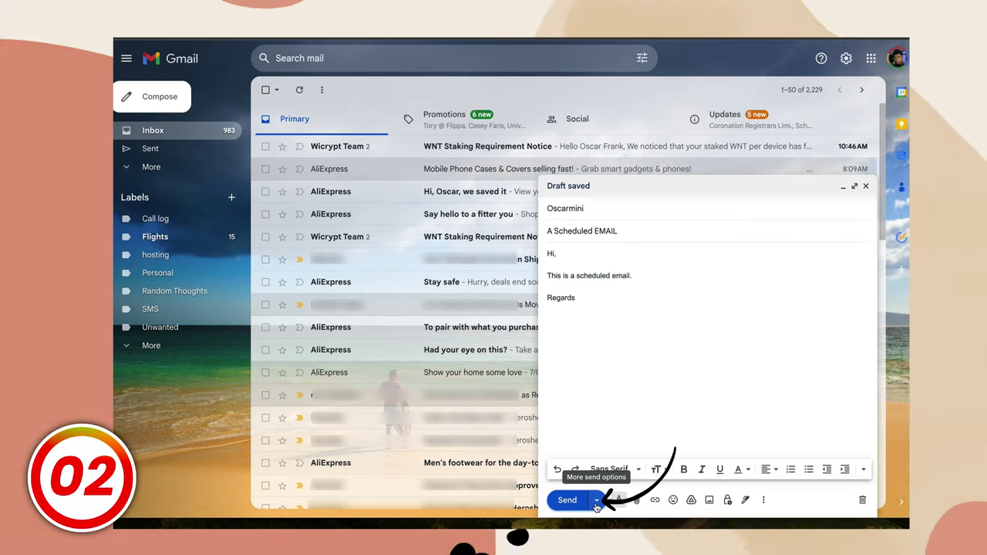
# Schedule the 'A Scheduled EMAIL' draft to send tomorrow afternoon rather than now
pyautogui.click(597, 501)
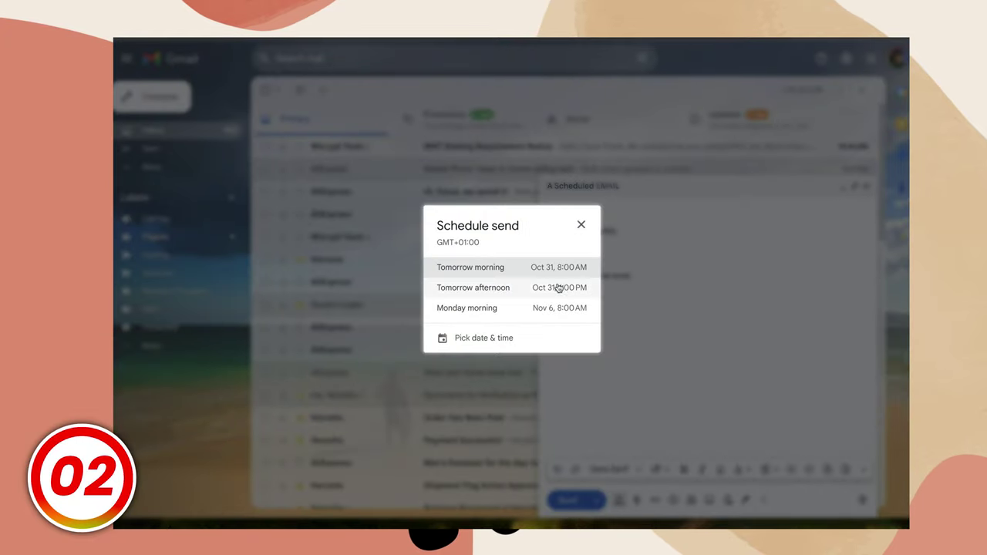
pyautogui.click(506, 287)
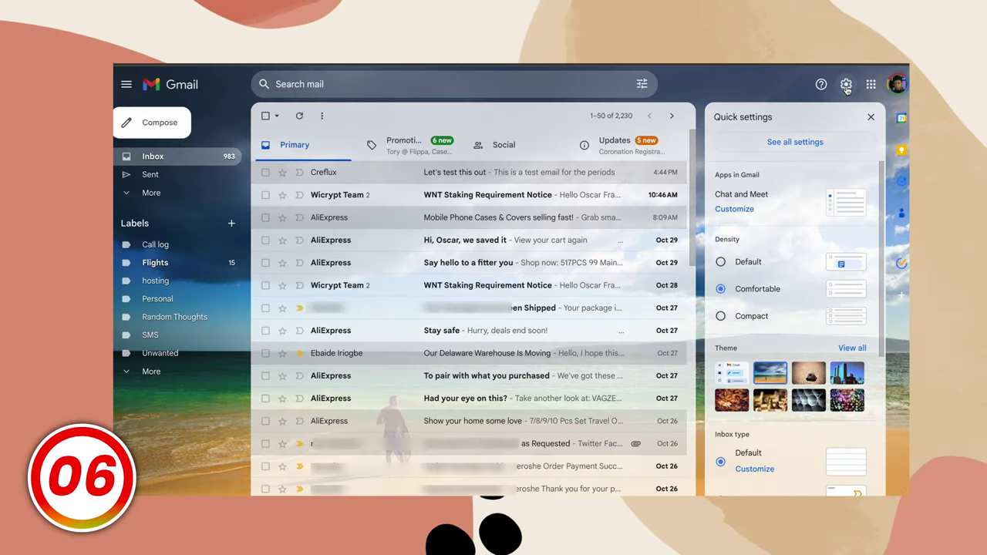
# Open the Pick your theme gallery and browse its image and solid-colour themes
pyautogui.click(852, 348)
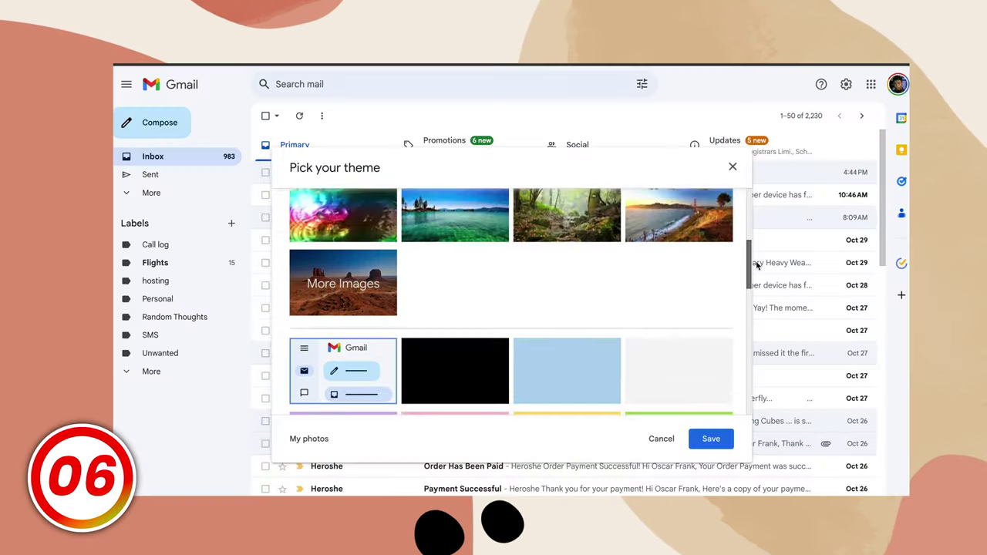
pyautogui.scroll(-2, 435, 300)
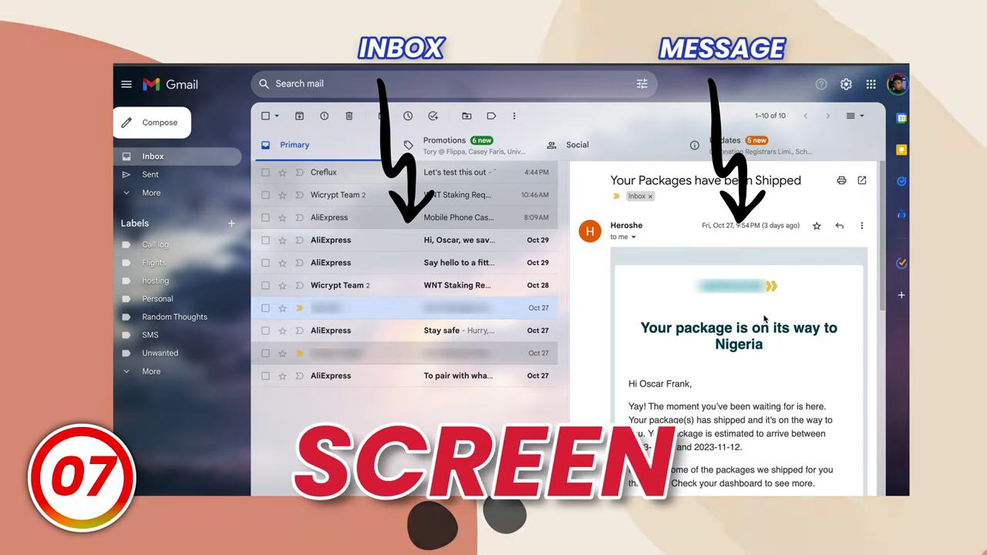
# Set the Quick settings reading pane to Right of inbox
pyautogui.scroll(-2, 764, 319)
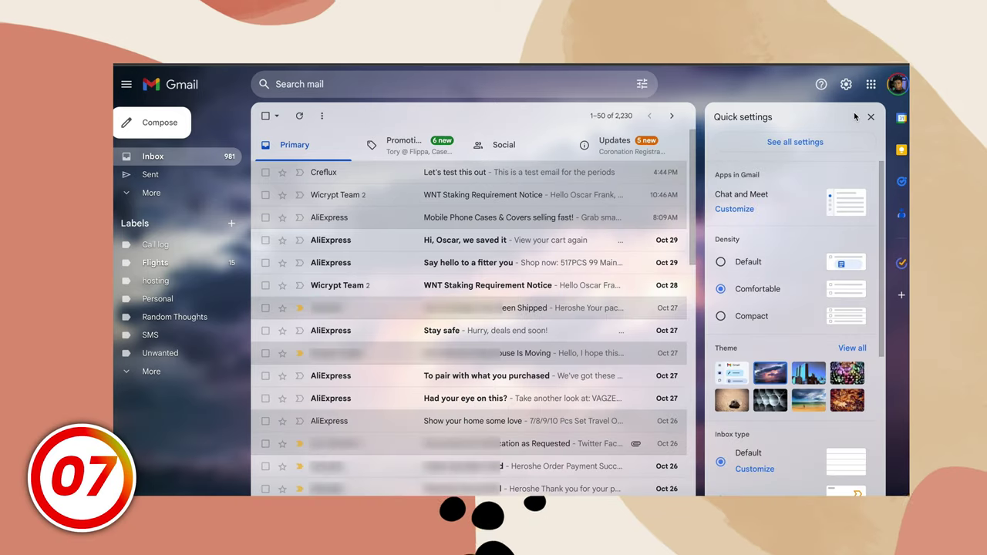
pyautogui.scroll(-5, 750, 428)
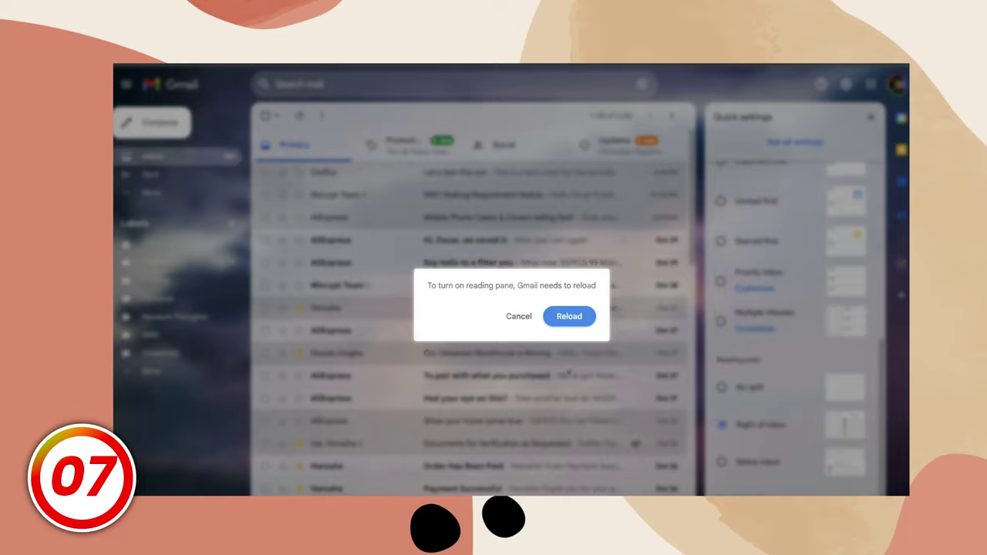
pyautogui.click(584, 315)
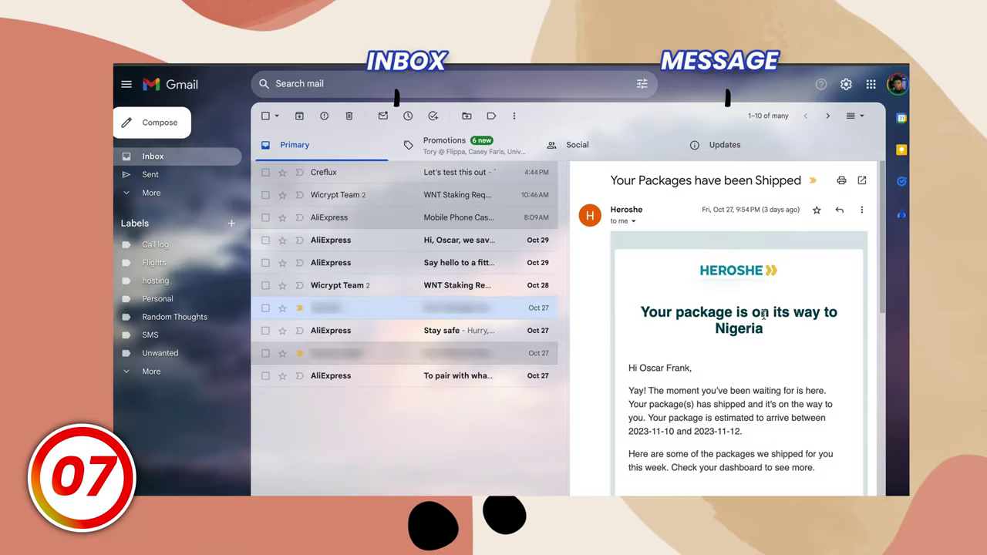
pyautogui.scroll(-3, 764, 318)
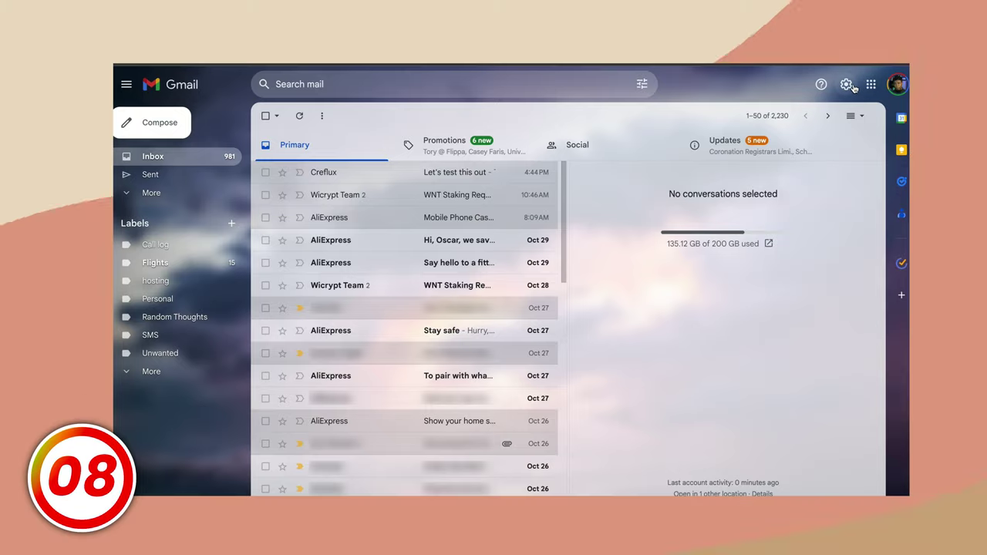
# Go from the gear menu to See all settings and the Offline tab
pyautogui.click(849, 85)
pyautogui.click(807, 144)
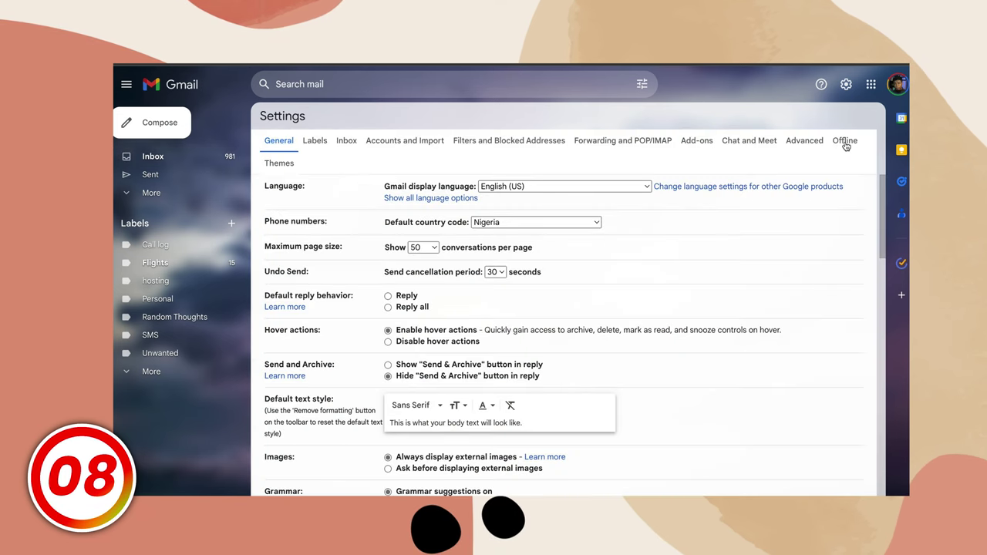
pyautogui.click(845, 142)
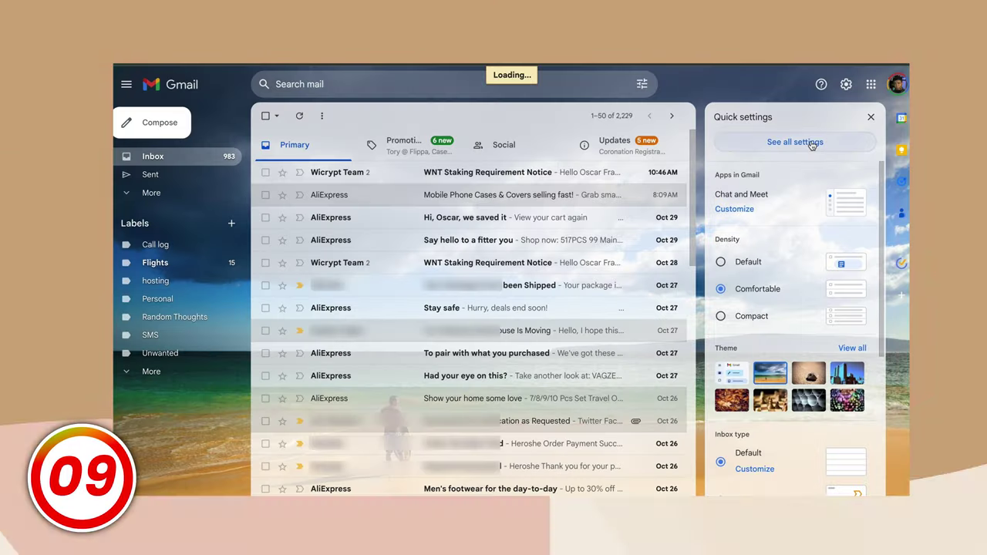
# Save the reply as template 'Brand Response' and insert that template into the reply
pyautogui.click(806, 144)
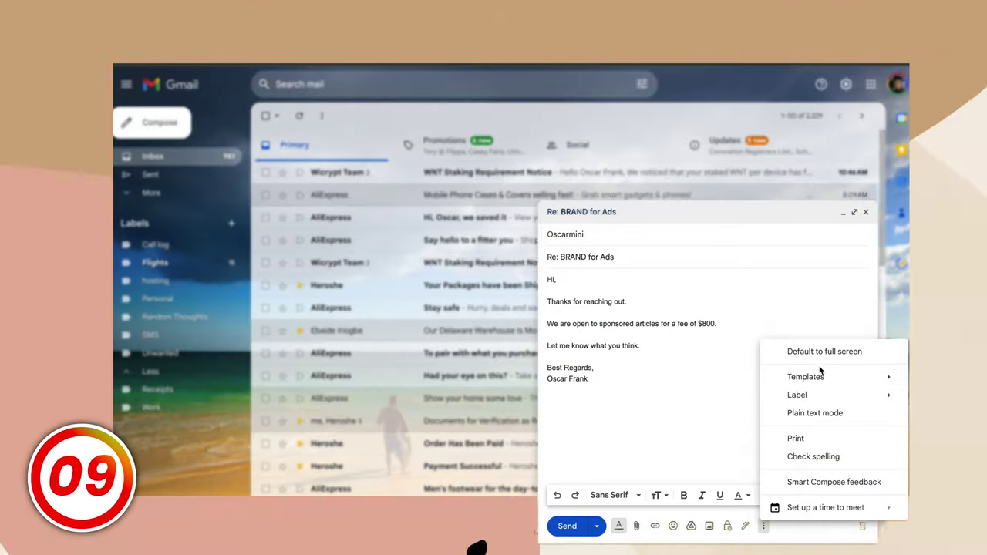
pyautogui.moveTo(820, 378)
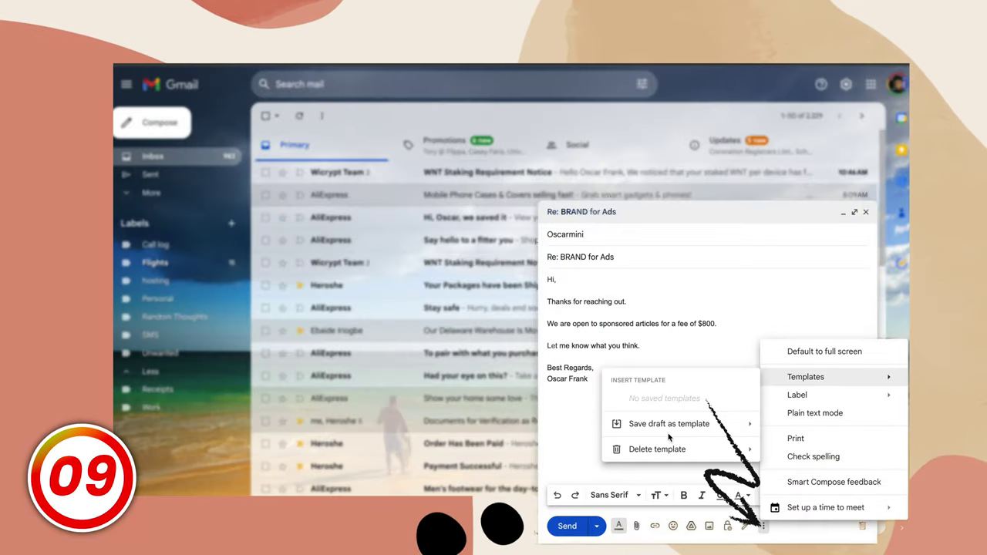
pyautogui.click(509, 470)
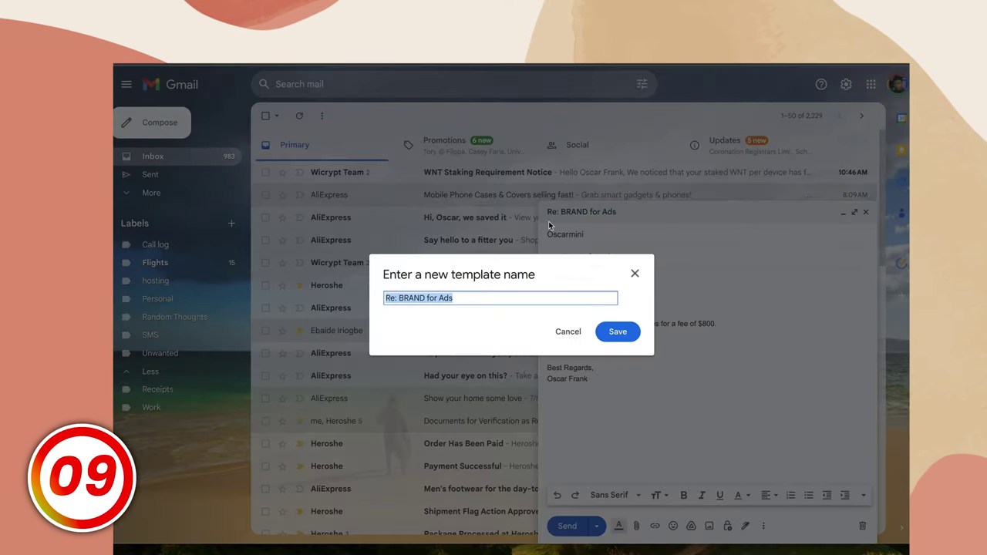
pyautogui.write('Brand Response')
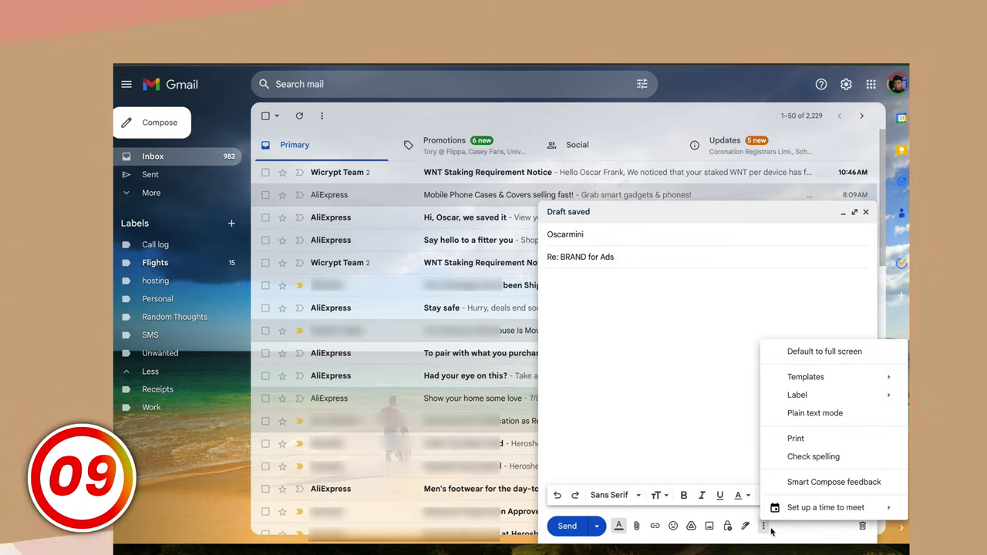
pyautogui.moveTo(799, 379)
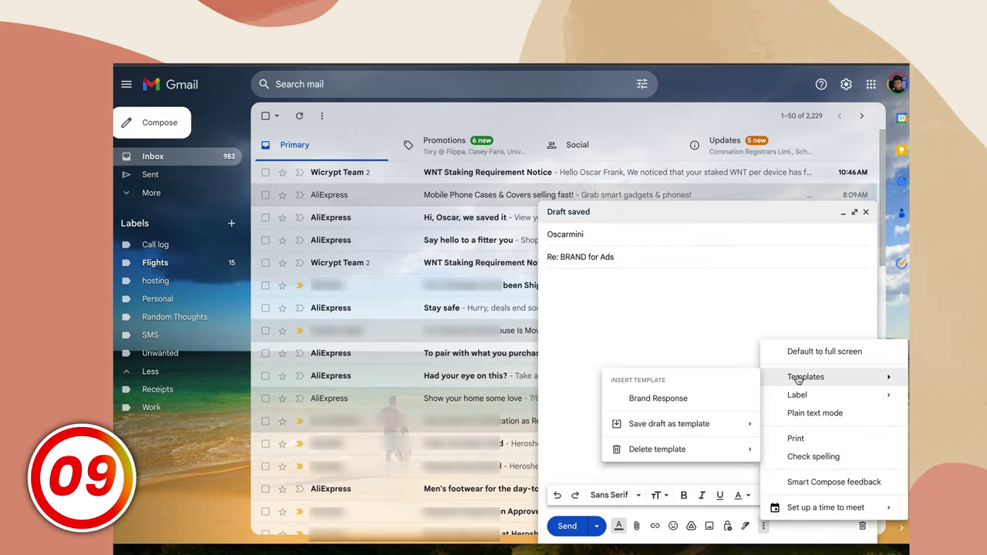
pyautogui.click(694, 399)
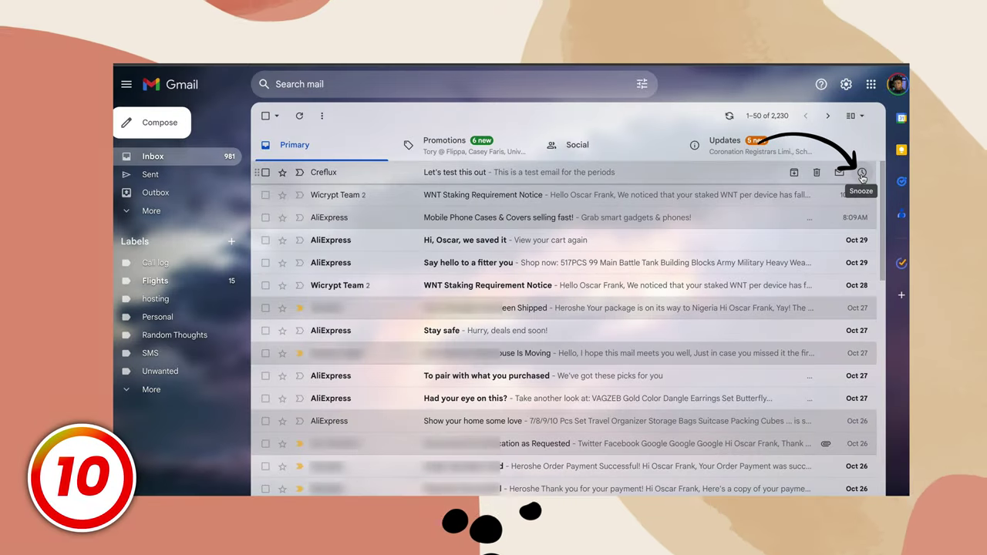
# Snooze the Creflux 'Let's test this out' email until Oct 31, 2023, 8:00 AM
pyautogui.click(862, 172)
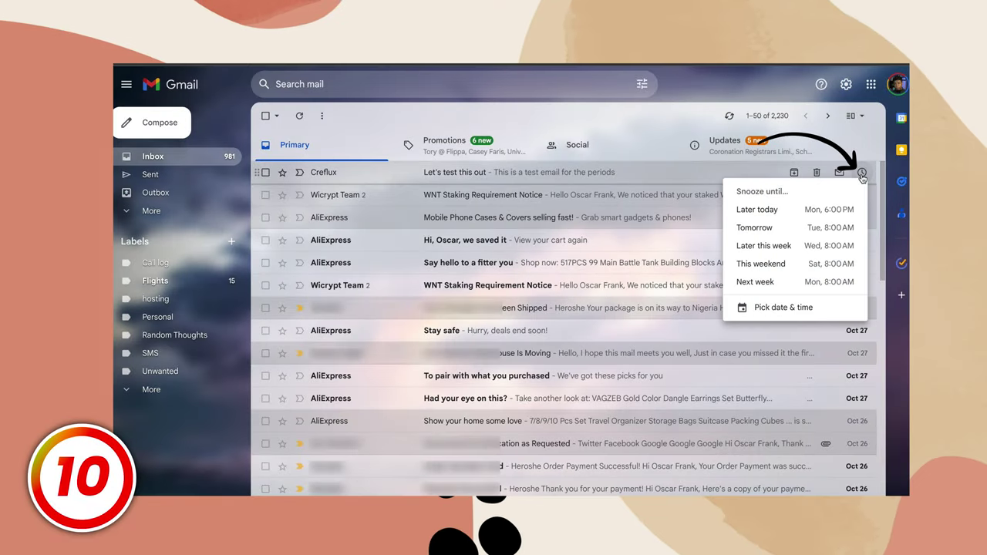
pyautogui.click(779, 309)
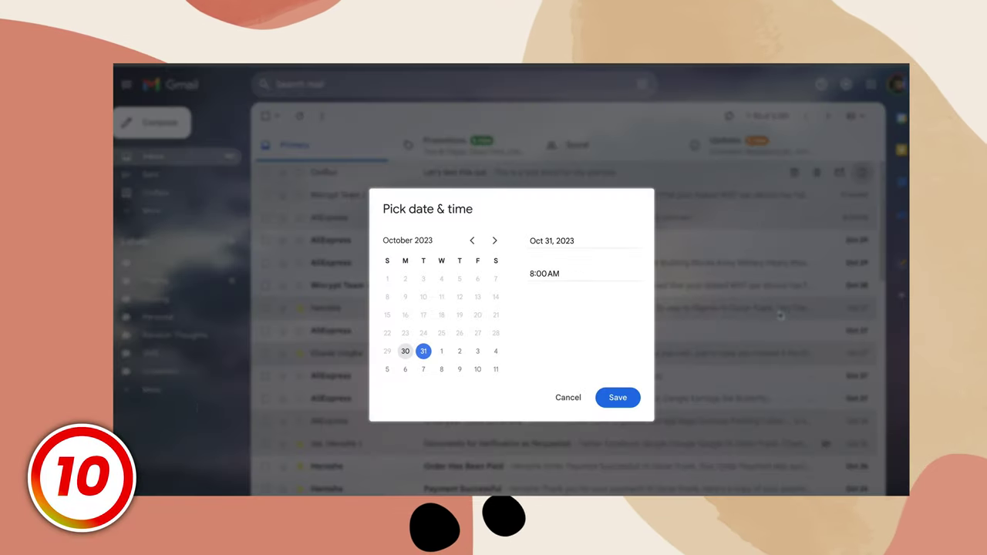
pyautogui.click(617, 398)
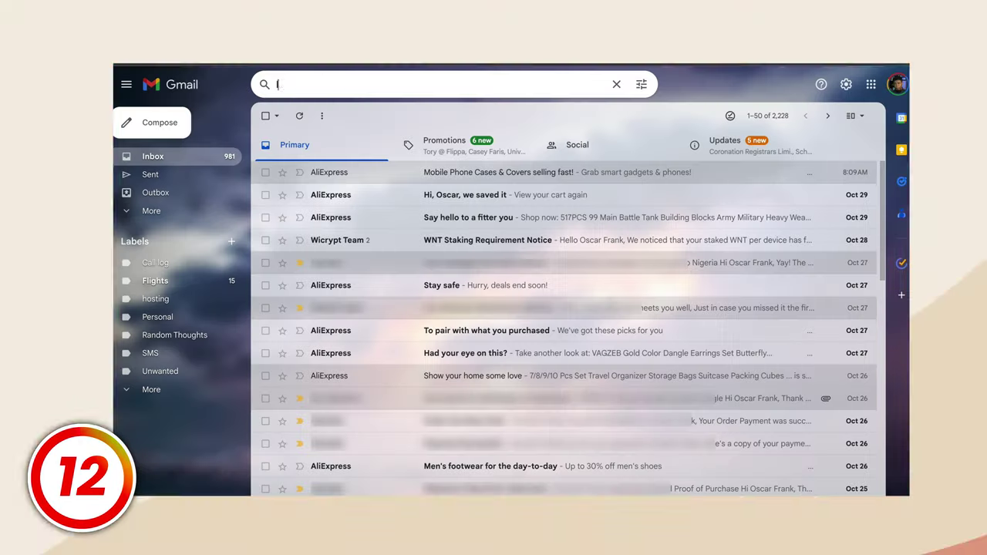
# Search label:mute to list only the muted Wicrypt Team email
pyautogui.write('abel:mute')
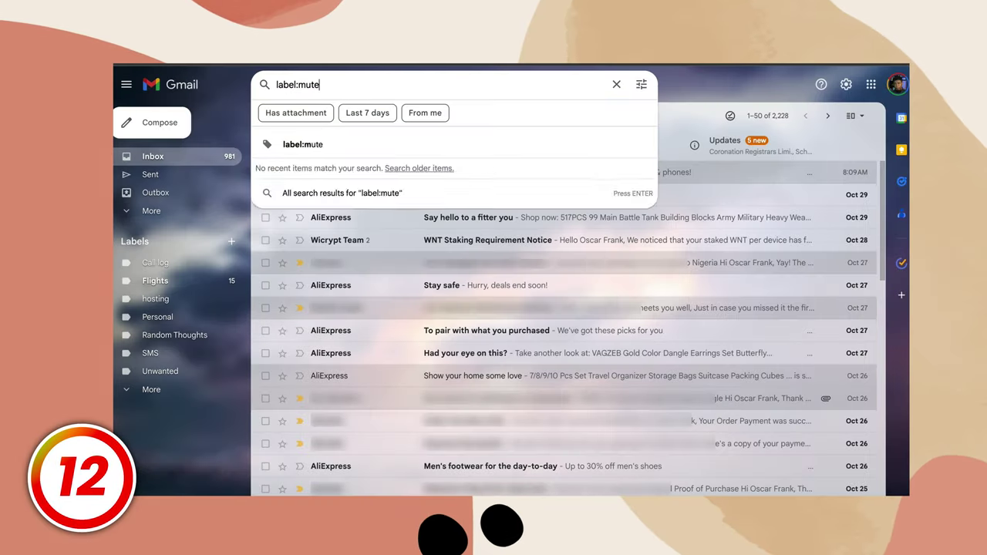
pyautogui.press('Return')
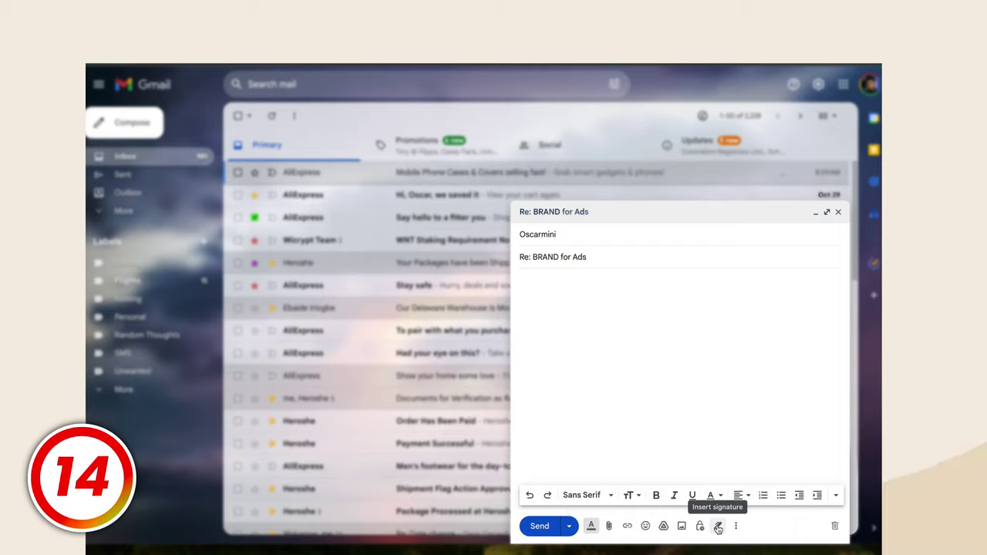
# Open the compose window's signature options to reach Manage signatures
pyautogui.click(718, 527)
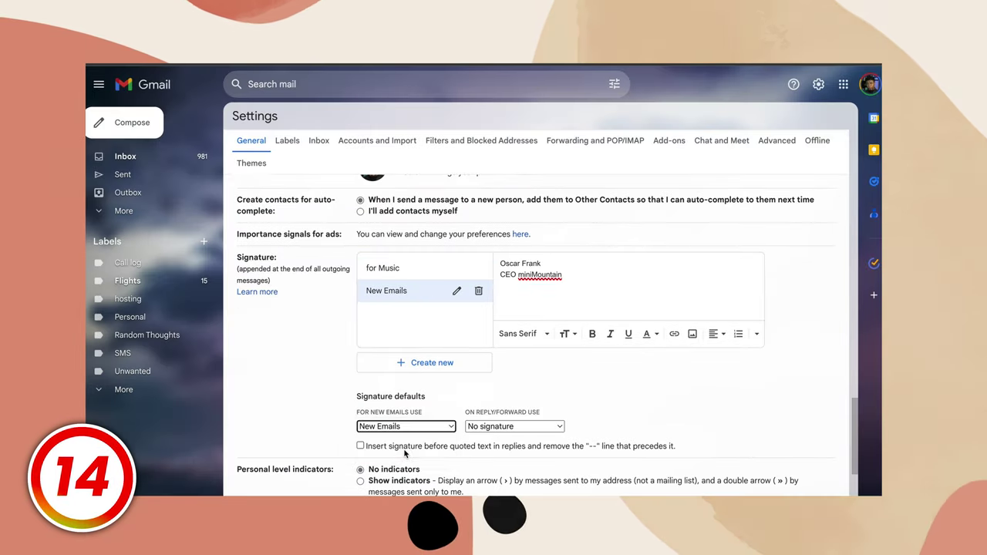
pyautogui.scroll(-3, 405, 453)
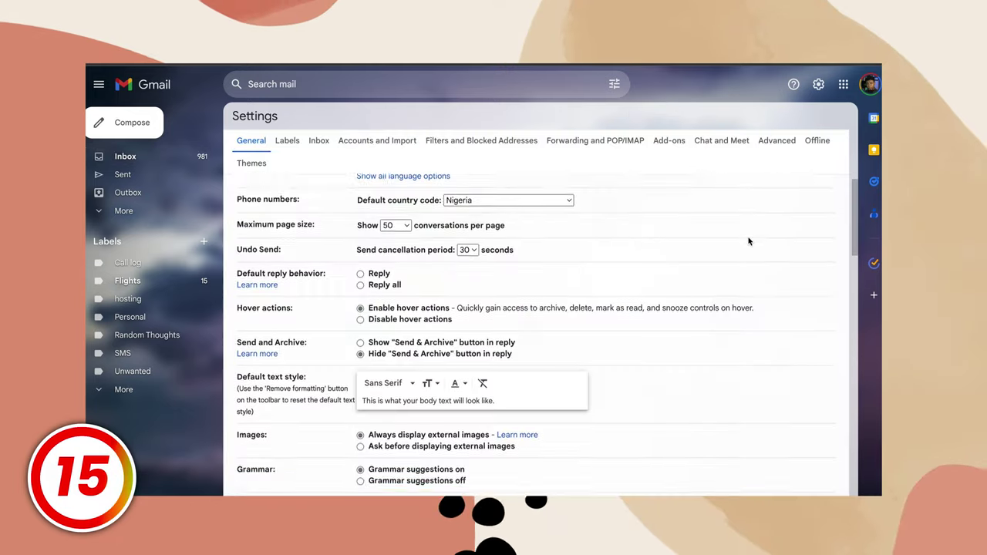
pyautogui.scroll(-2, 746, 240)
pyautogui.scroll(-3, 746, 240)
pyautogui.scroll(-15, 746, 240)
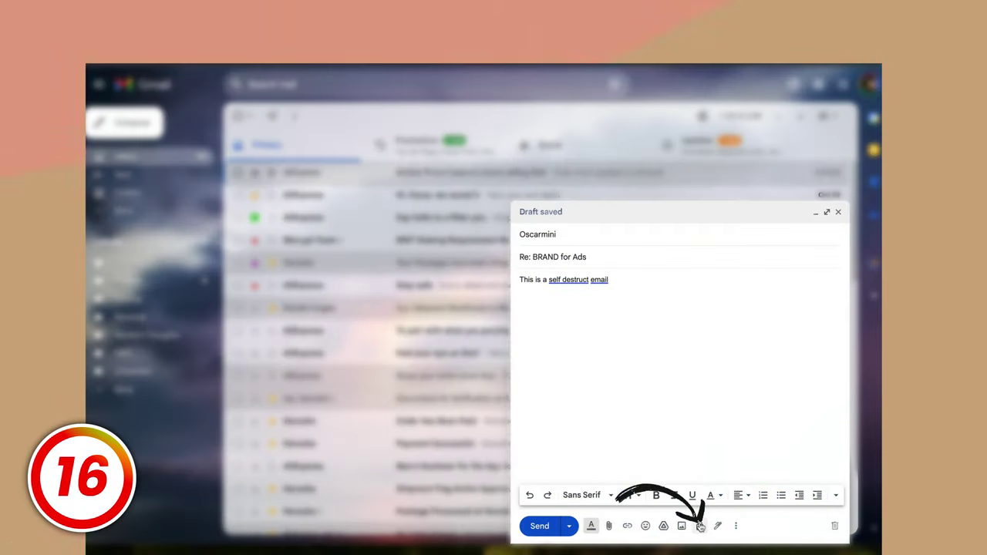
# Open the Confidential mode dialog from the compose toolbar's lock icon
pyautogui.click(700, 526)
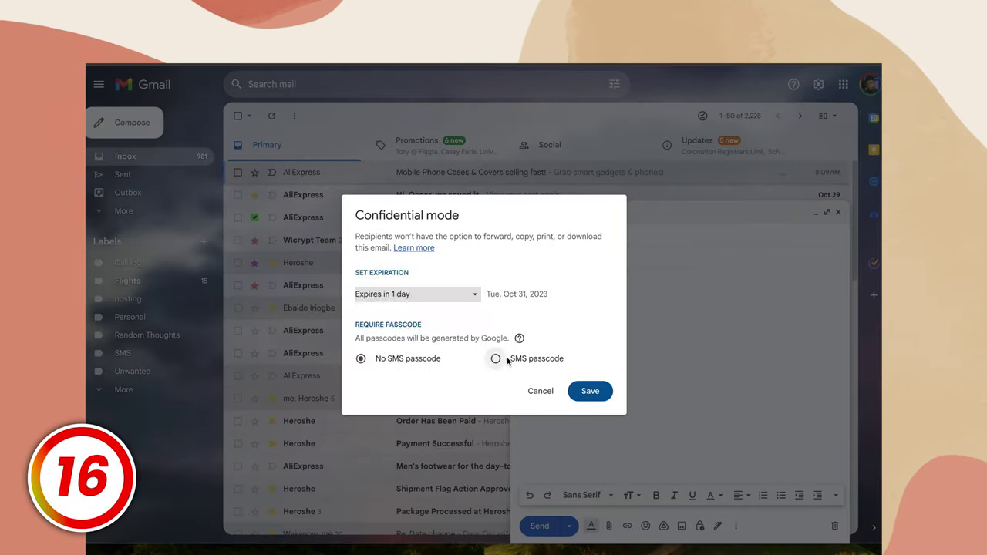
# Save the 1-day expiry (Oct 31, 2023), send it, and choose the recipient's phone country
pyautogui.click(590, 392)
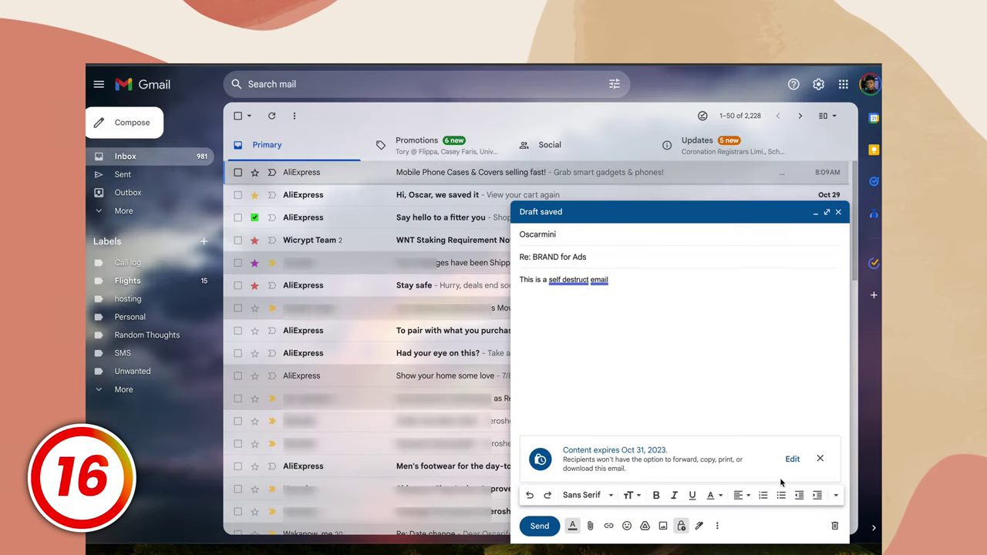
pyautogui.click(540, 526)
pyautogui.click(370, 324)
pyautogui.scroll(-5, 440, 441)
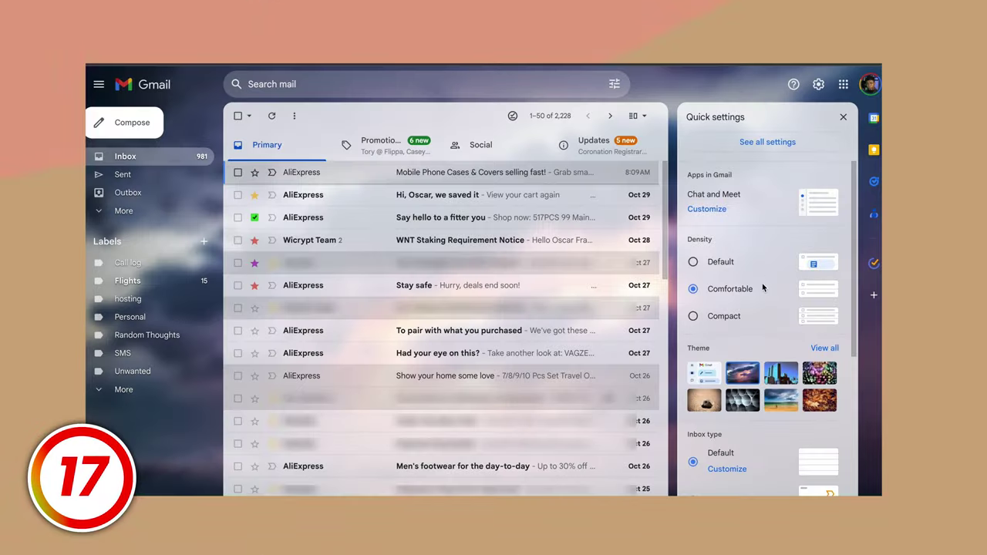
# Set the inbox type in Quick settings to 'Unread first'
pyautogui.scroll(-5, 765, 285)
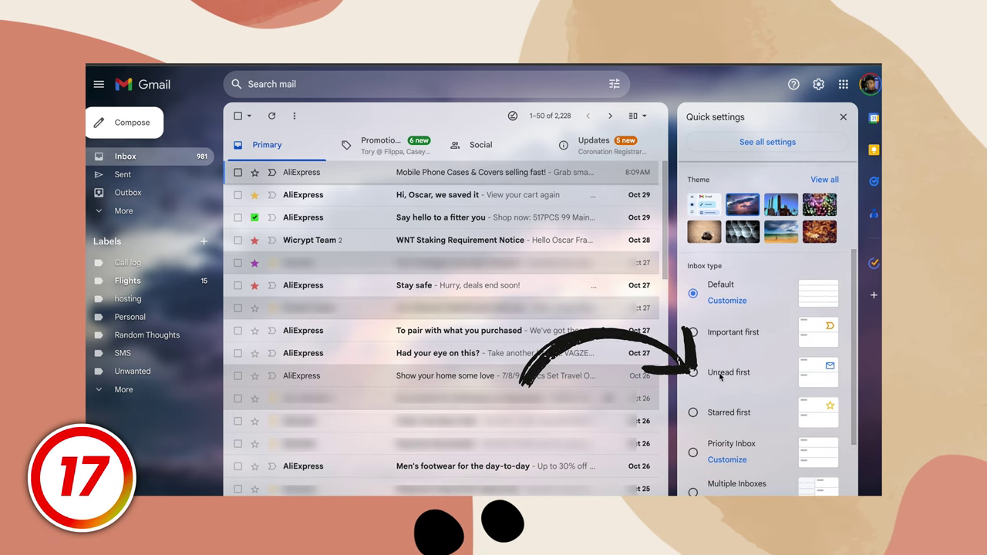
pyautogui.click(707, 377)
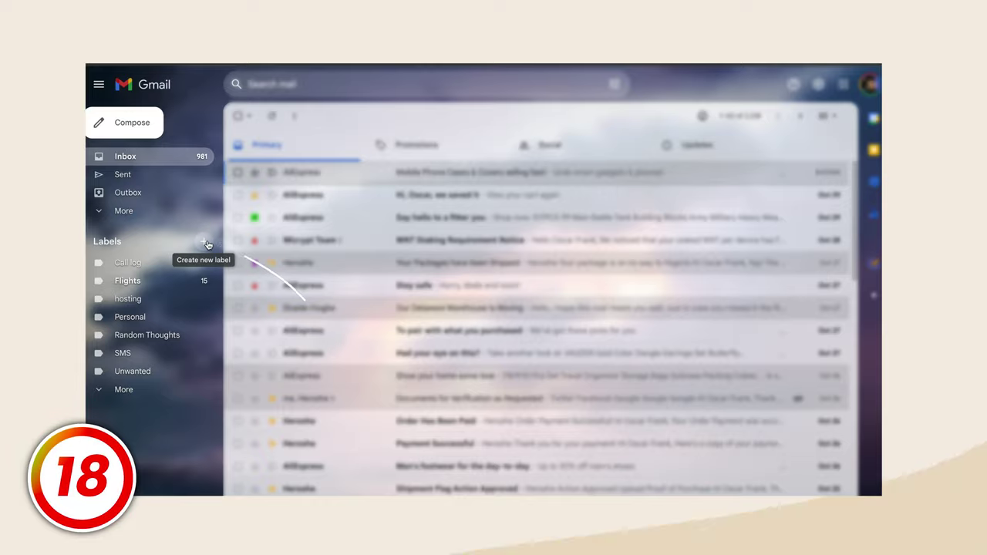
# Create a 'Suya Meetings' label, then an 'AAAA' label nested under Suya Meetings
pyautogui.click(209, 245)
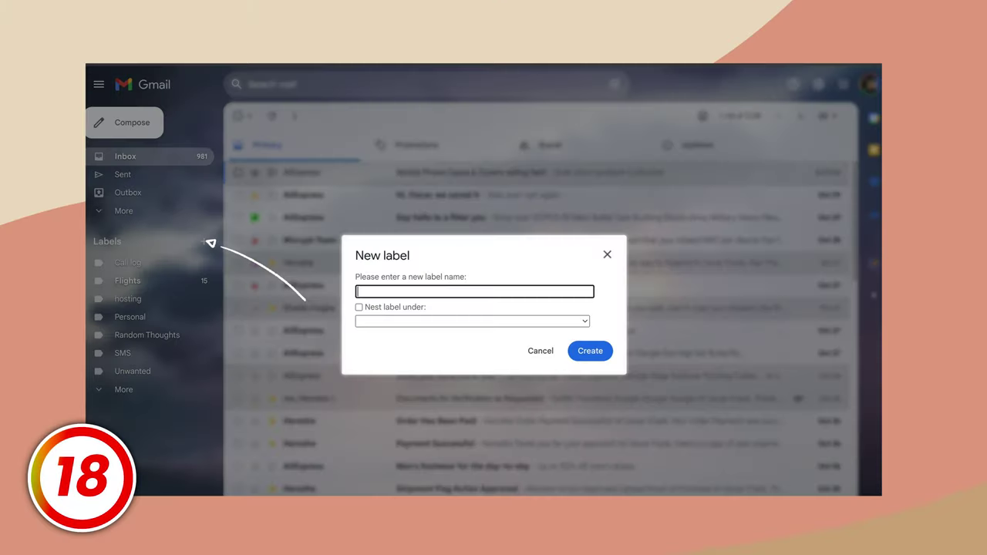
pyautogui.write('Suya M')
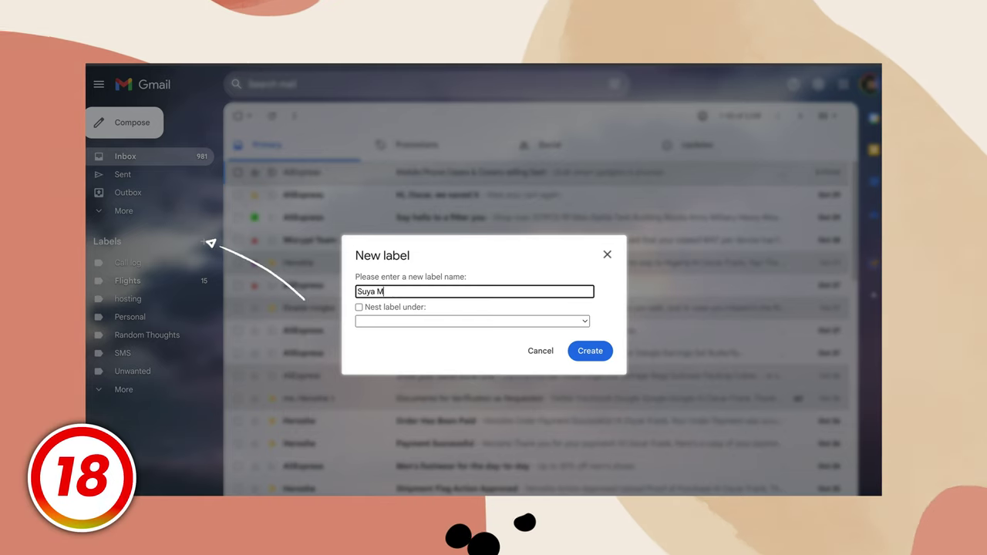
pyautogui.click(590, 351)
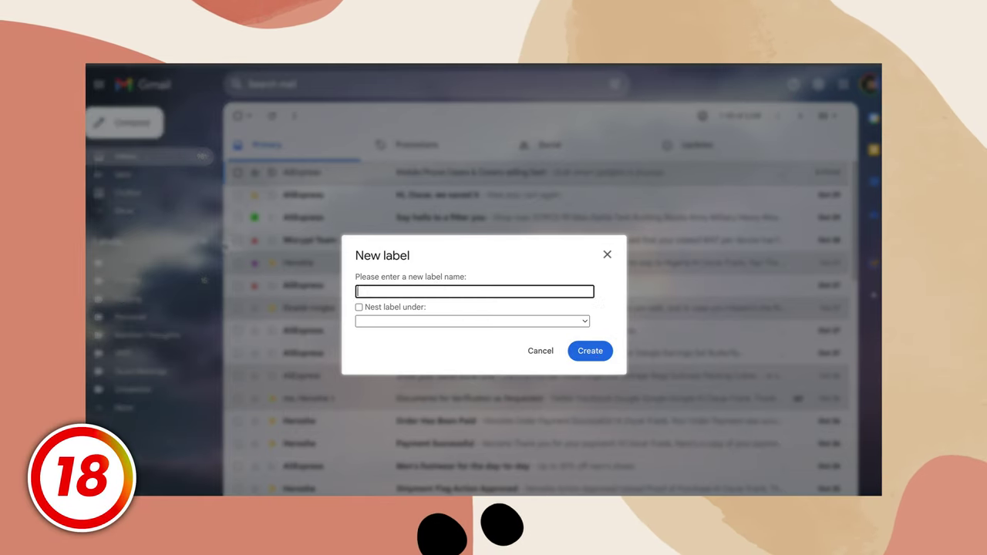
pyautogui.click(409, 309)
pyautogui.click(423, 322)
pyautogui.click(412, 427)
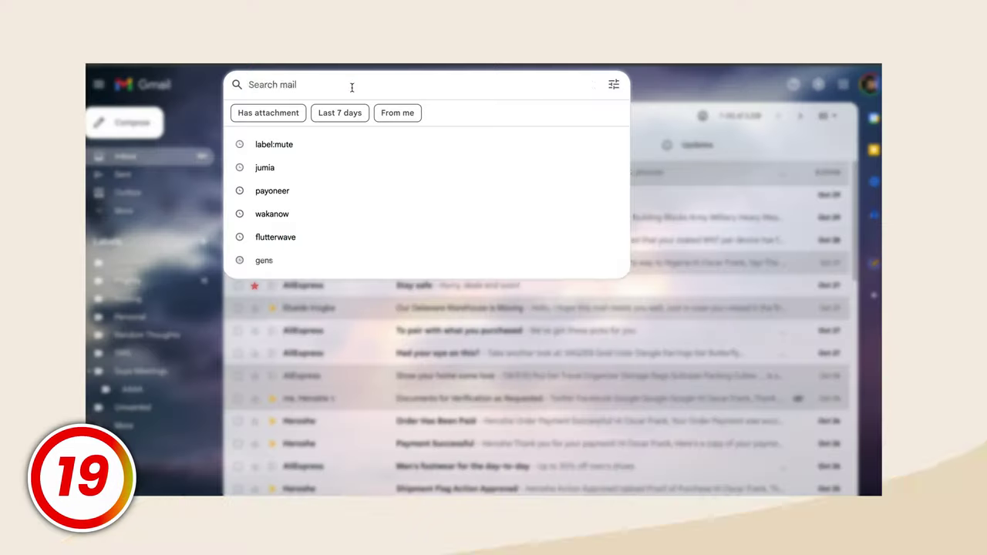
# Search mail for 'unsubscribe' and scroll through the matching messages
pyautogui.write('unsubscribe')
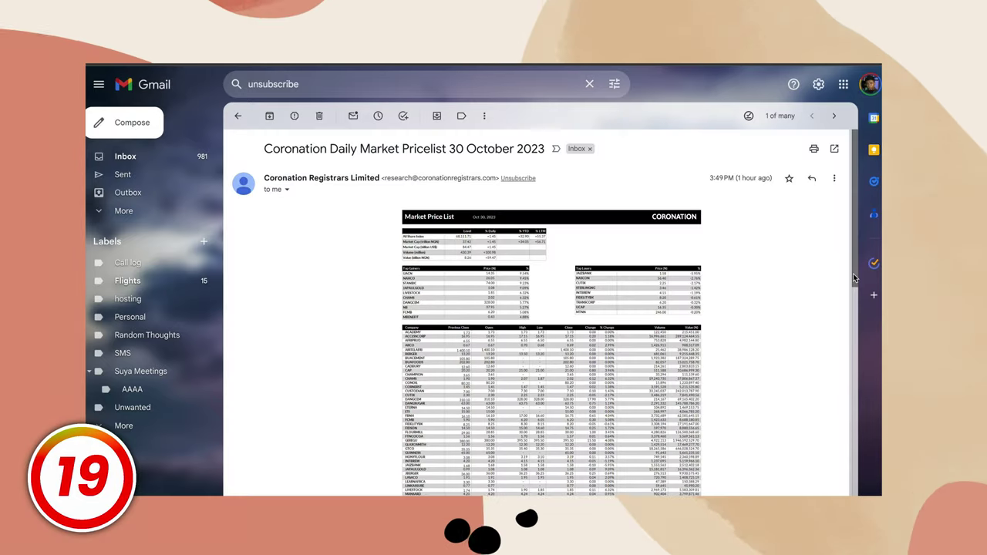
pyautogui.scroll(-15, 855, 277)
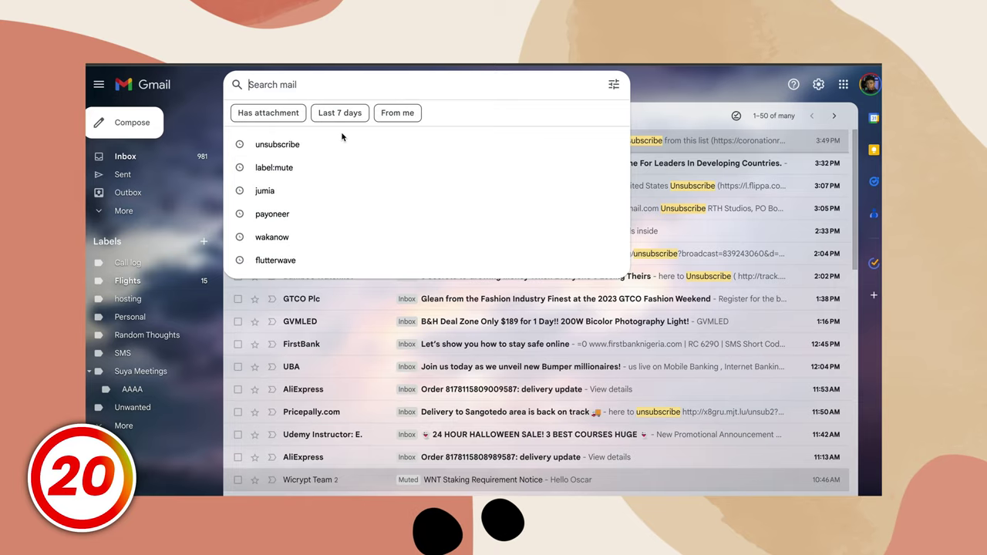
# Turn the 'unsubscribe' search into a filter that applies a new 'Unsubscribe' label
pyautogui.click(290, 146)
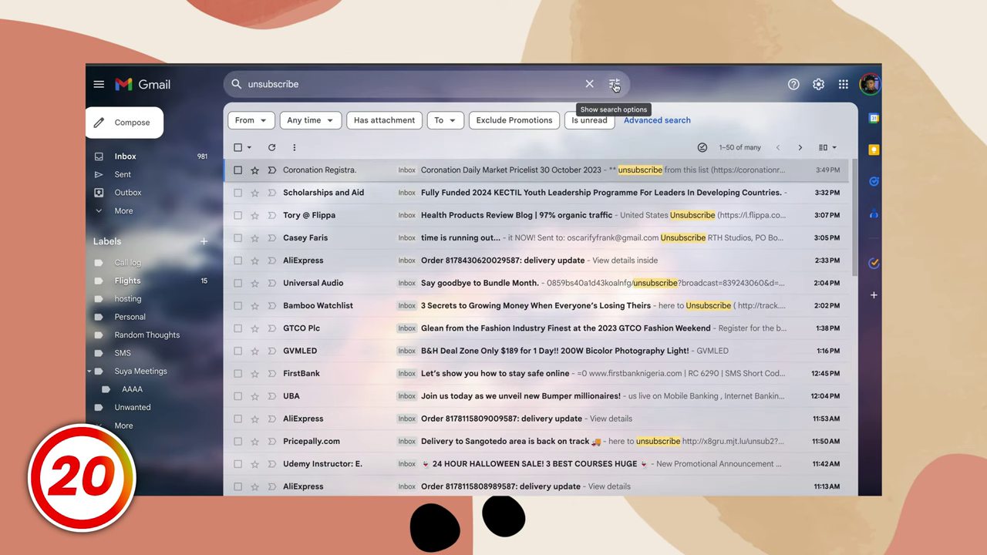
pyautogui.click(615, 85)
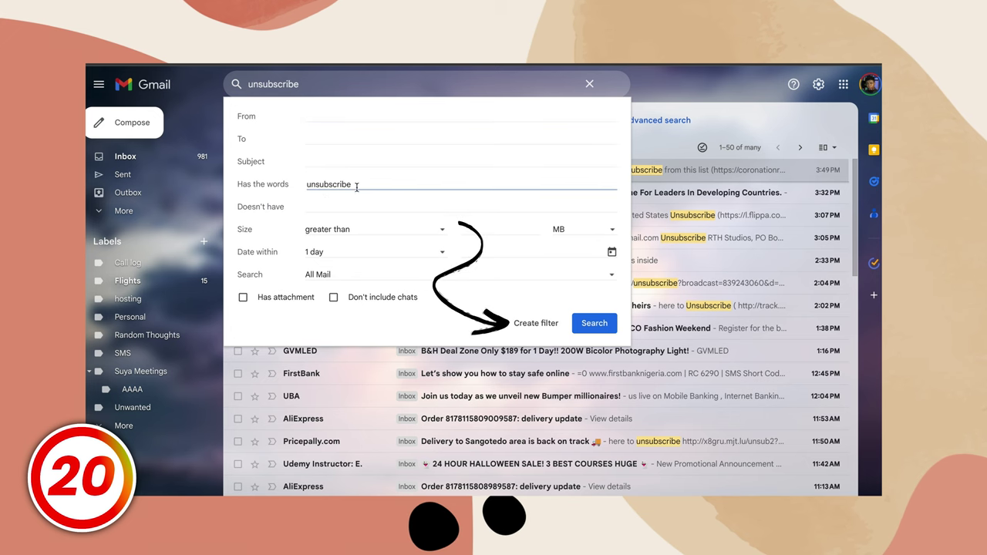
pyautogui.click(537, 323)
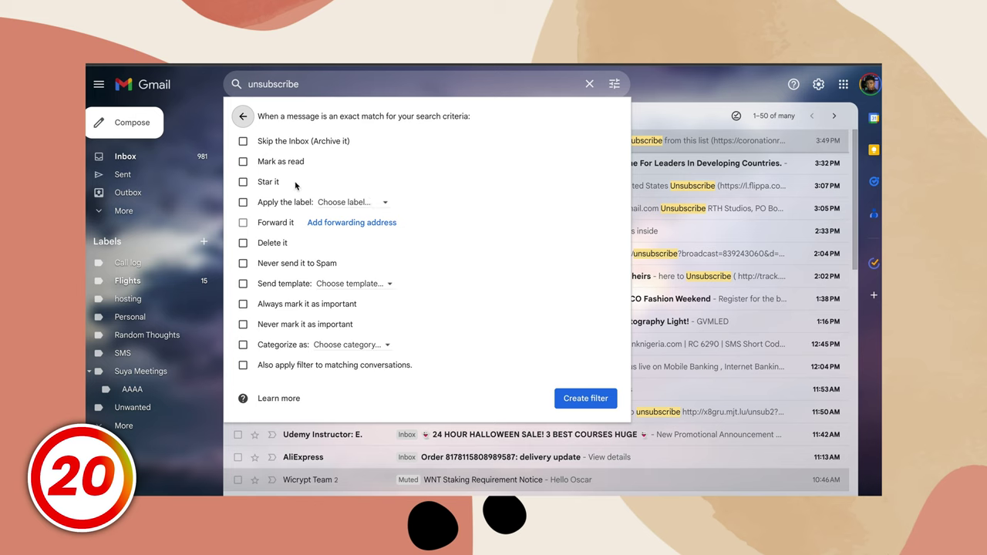
pyautogui.click(348, 202)
pyautogui.click(375, 224)
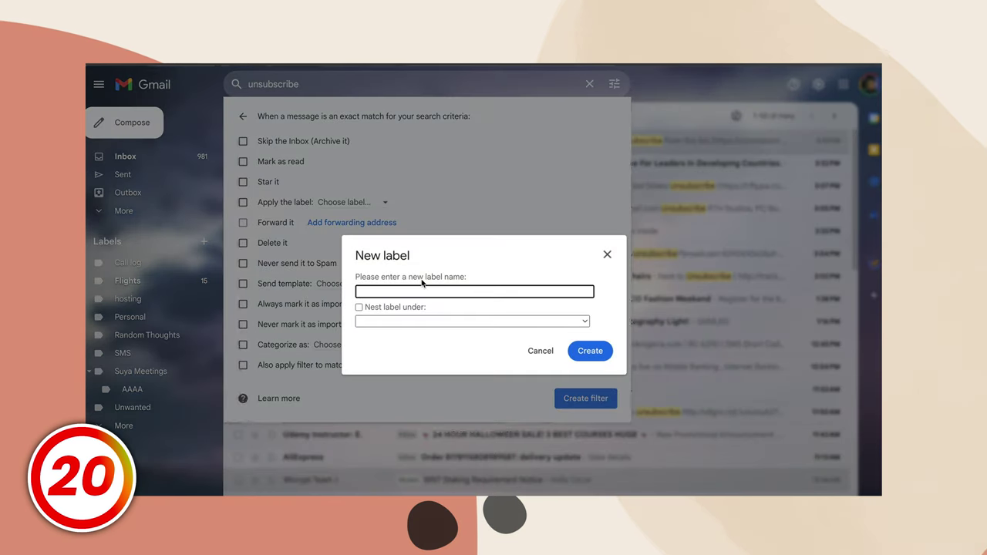
pyautogui.write('Unsubscribe')
pyautogui.click(590, 349)
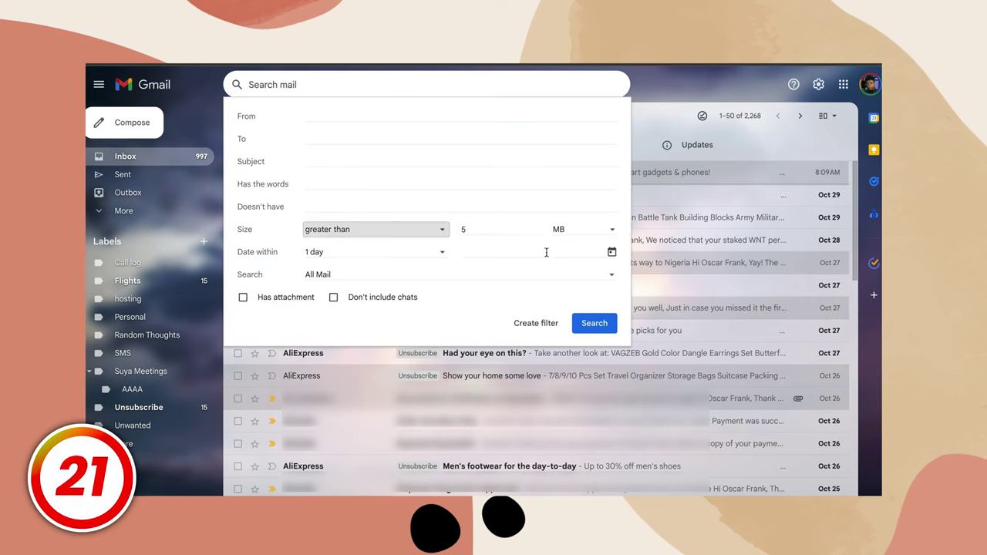
# Search for emails that have attachments larger than 5 MB
pyautogui.click(577, 333)
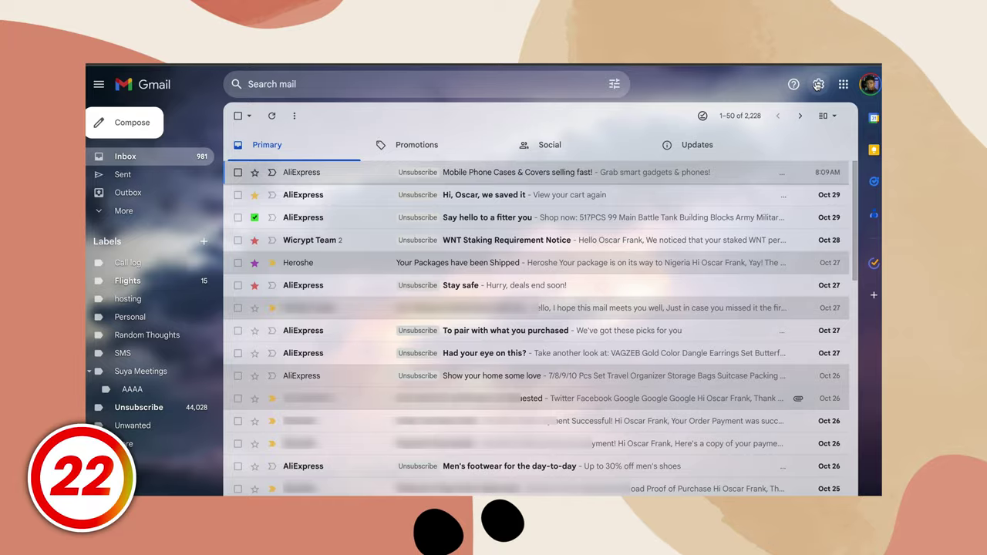
# Go to Settings > Accounts and Import and open the Grant access window, then close it
pyautogui.click(819, 85)
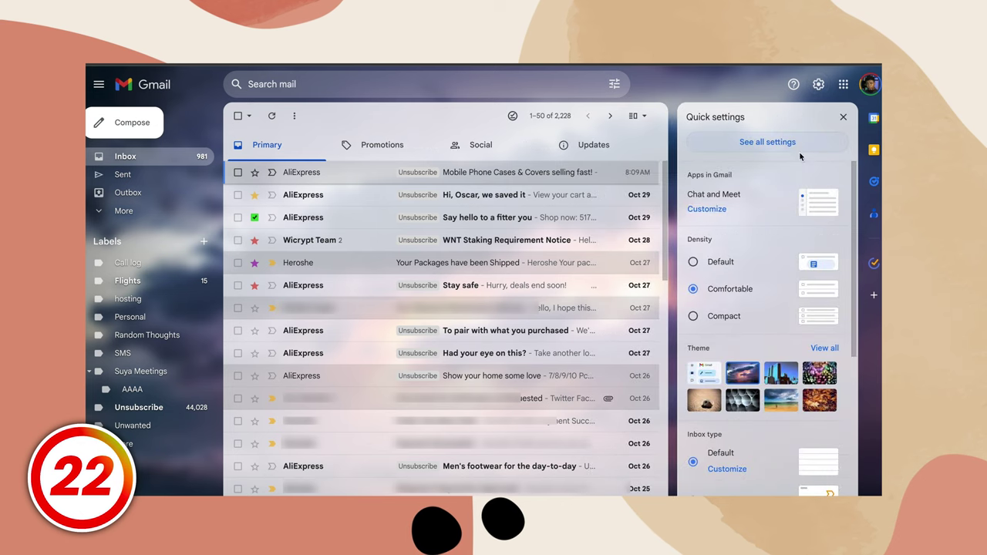
pyautogui.click(767, 142)
pyautogui.click(359, 140)
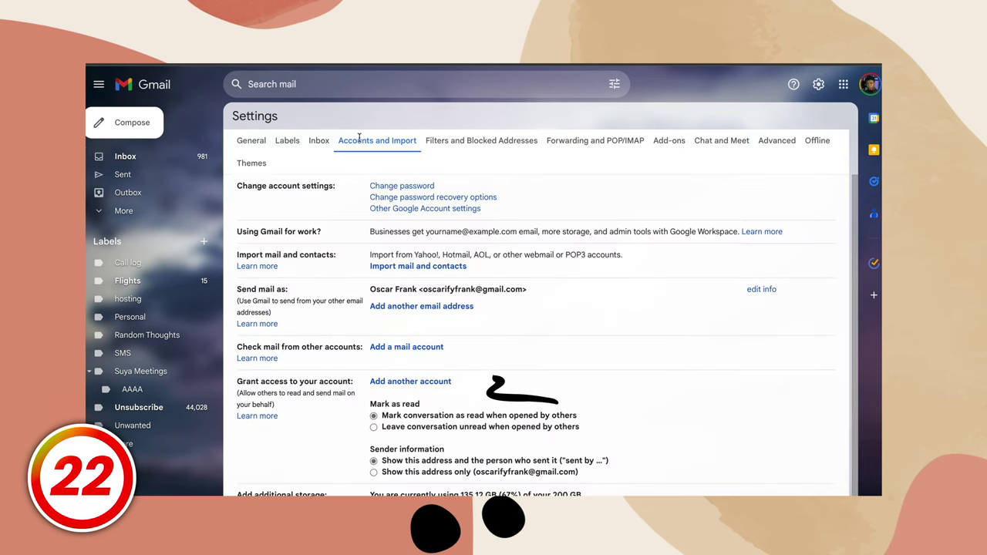
pyautogui.click(394, 382)
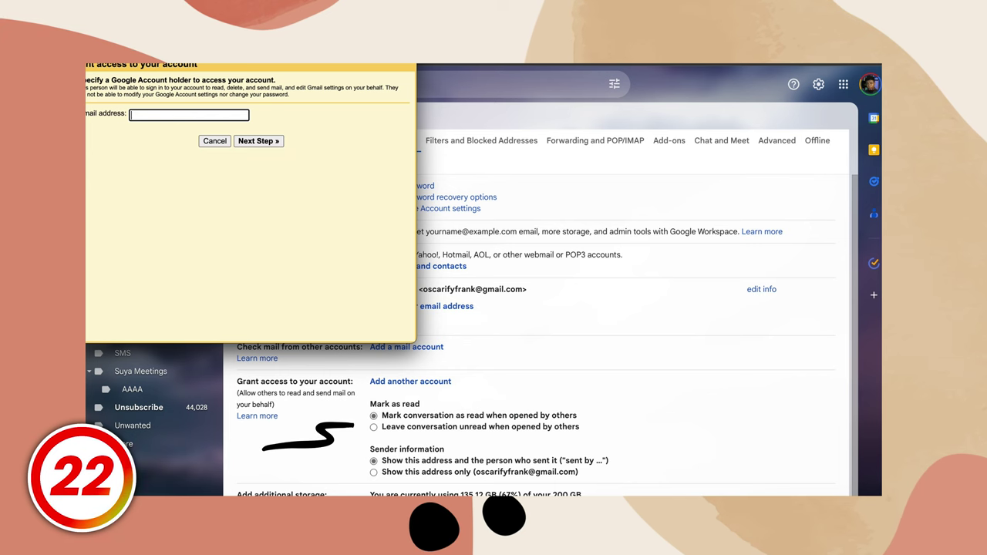
pyautogui.click(420, 378)
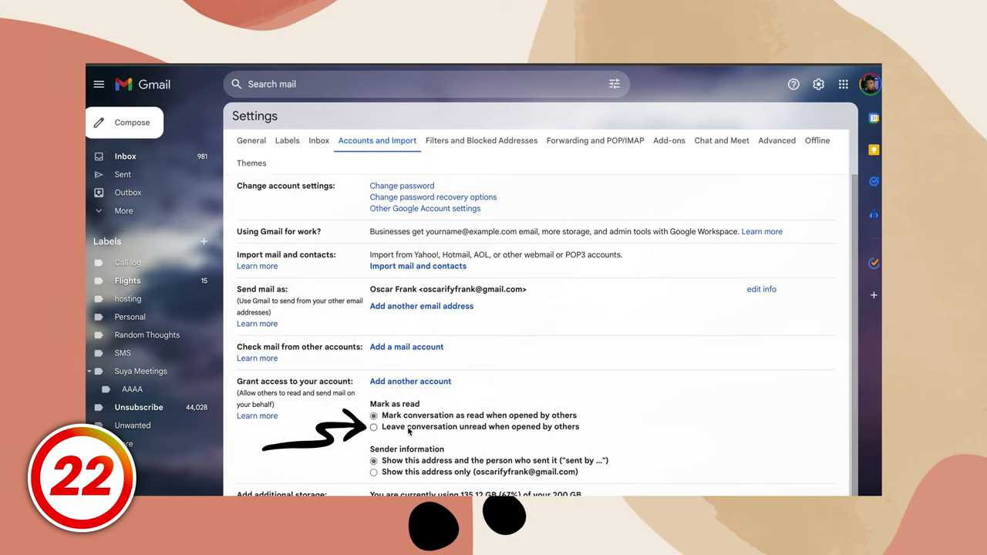